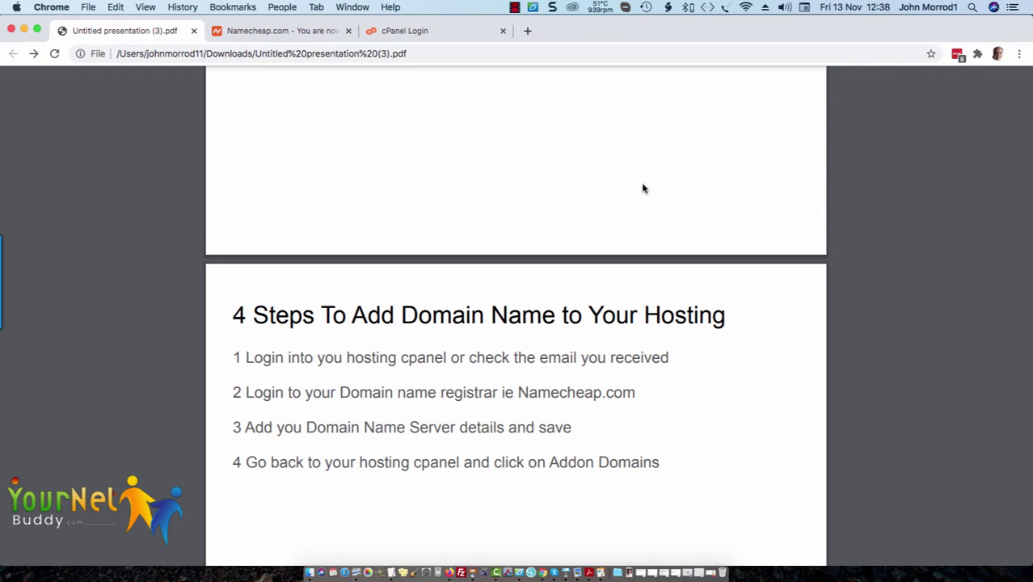
# Scroll the hosting PDF to show the cPanel link and nameservers ns1859/ns1860.hostgator.com.
pyautogui.scroll(5, 644, 189)
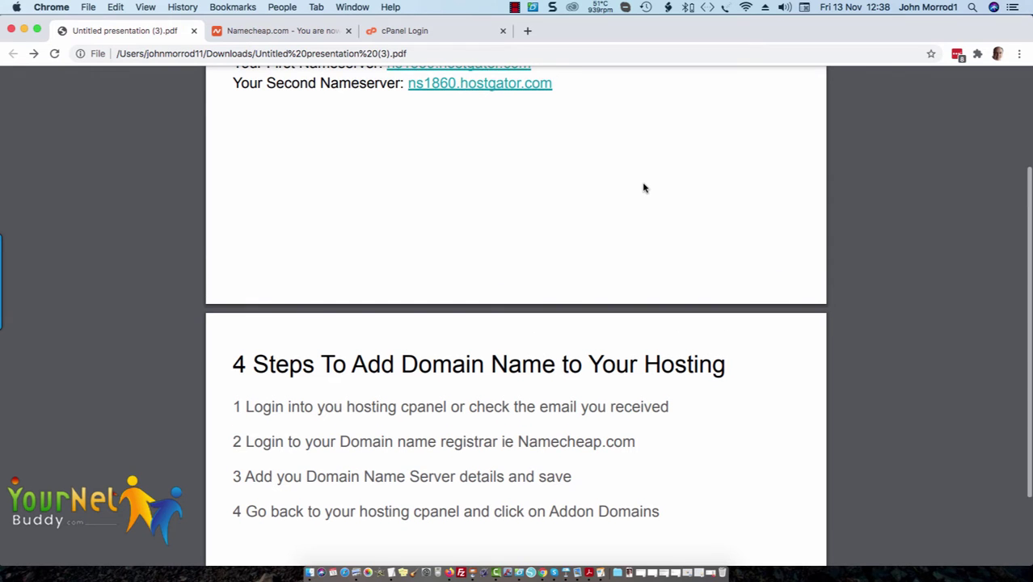
pyautogui.scroll(-1, 643, 189)
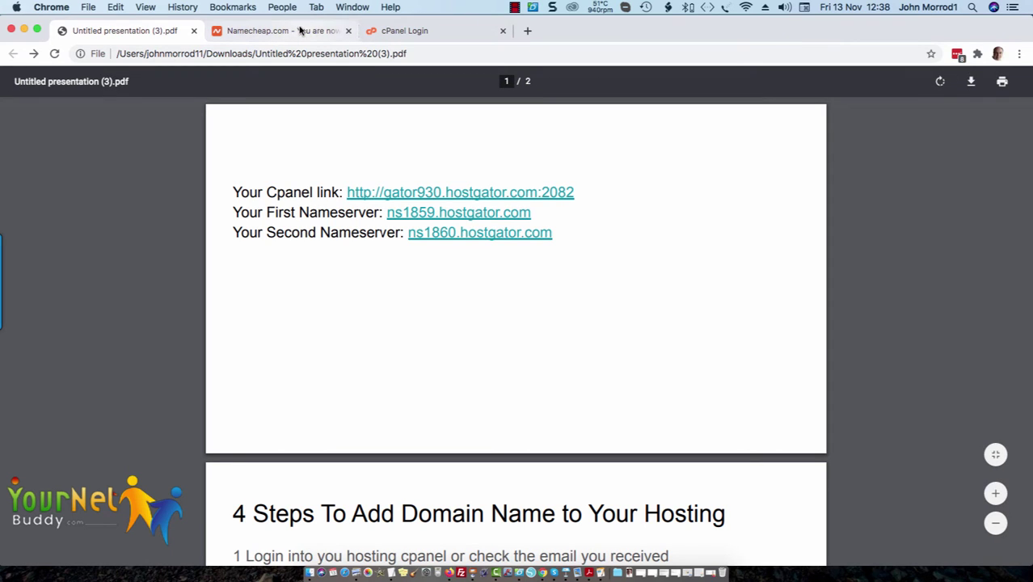
# Sign back in to Namecheap and view the Domain List, including mammothbubbles.com.
pyautogui.click(297, 30)
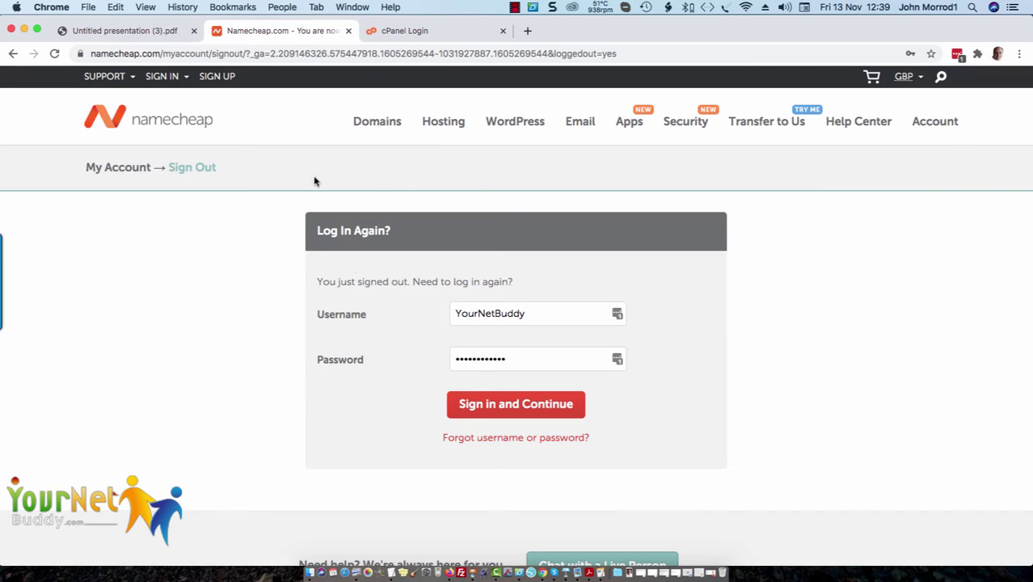
pyautogui.click(524, 405)
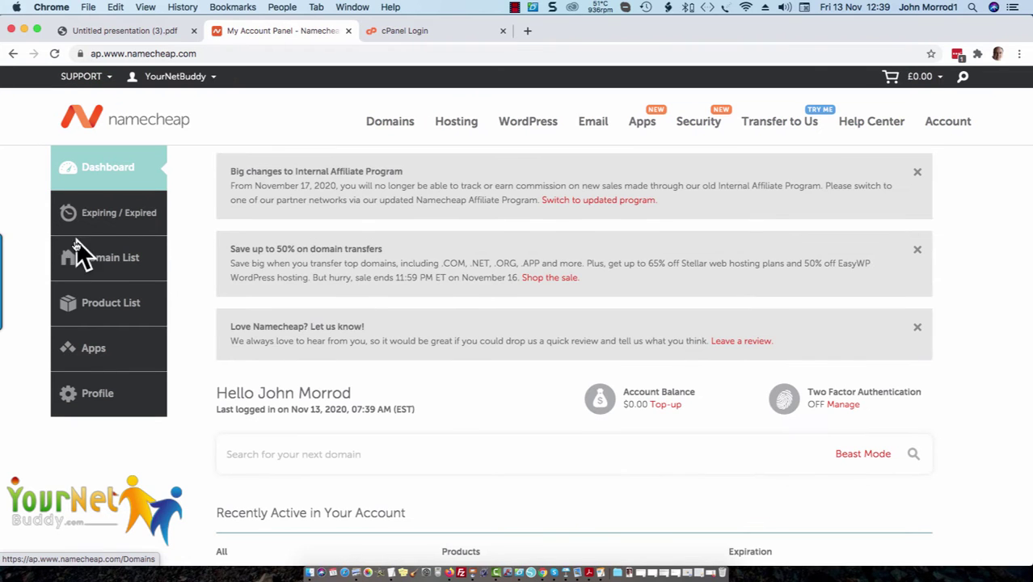
pyautogui.click(106, 264)
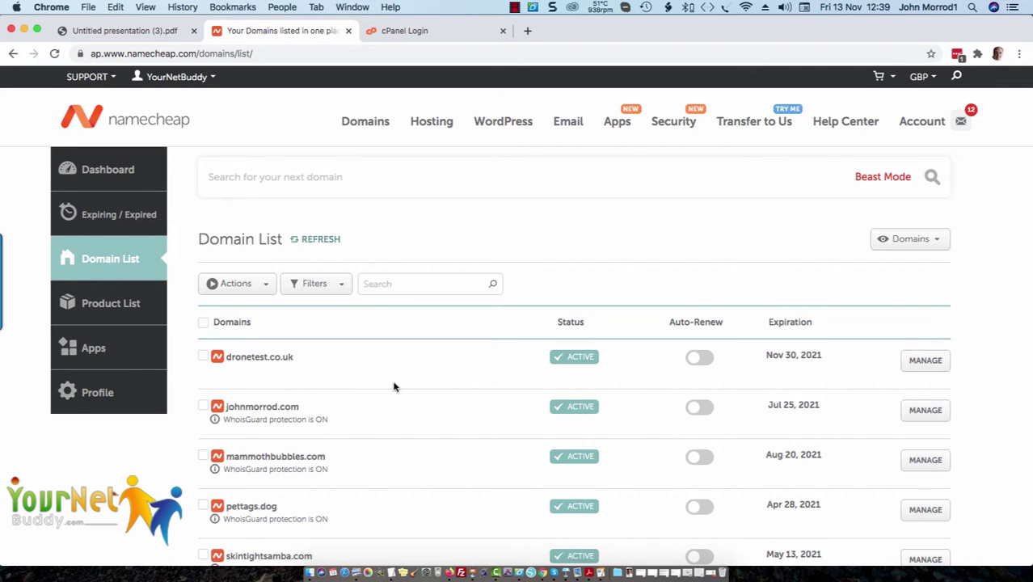
pyautogui.scroll(-5, 393, 386)
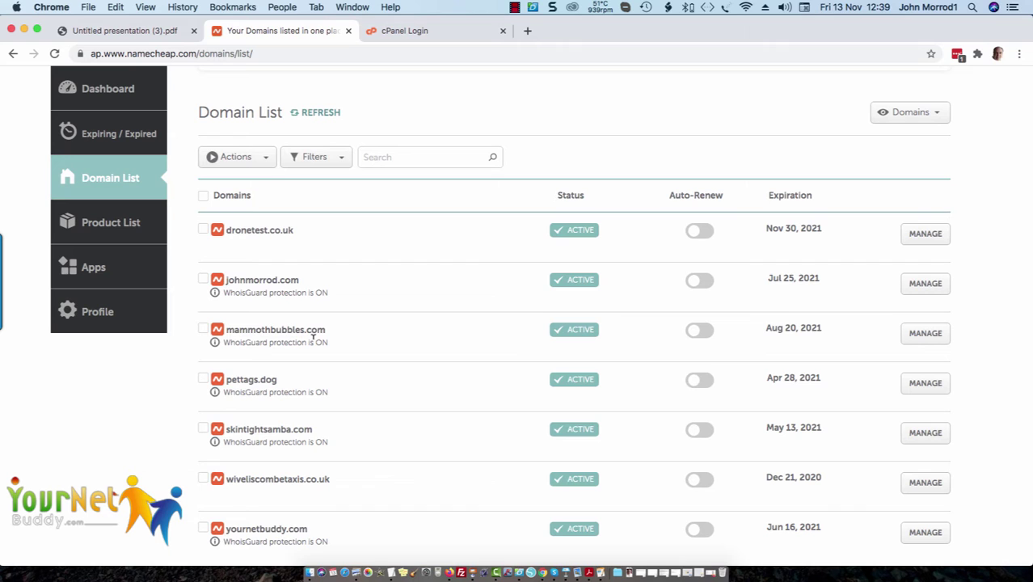
# Manage mammothbubbles.com and check its Custom DNS nameservers ns8231 and ns8232.hostgator.com.
pyautogui.click(927, 335)
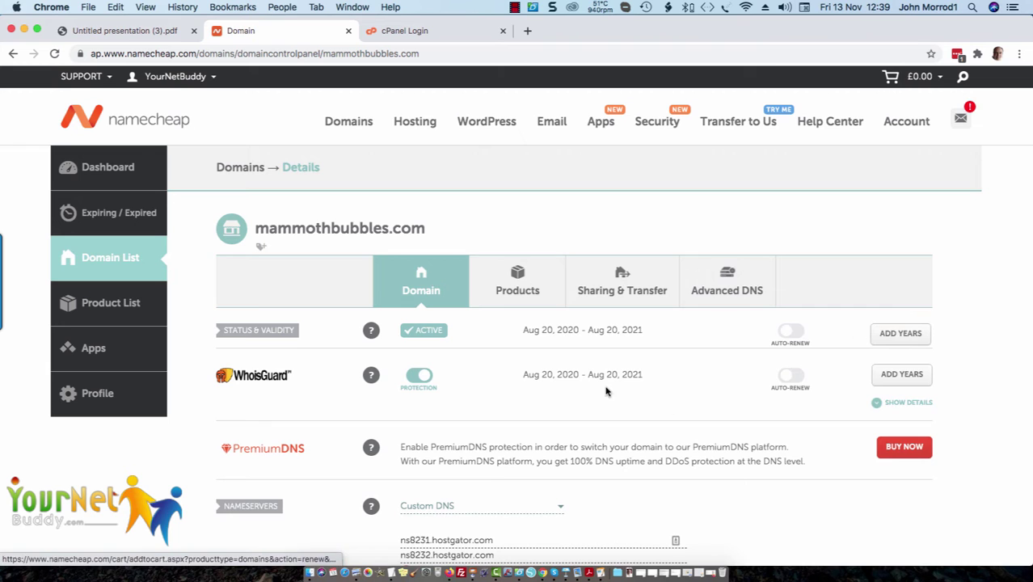
pyautogui.scroll(-5, 614, 388)
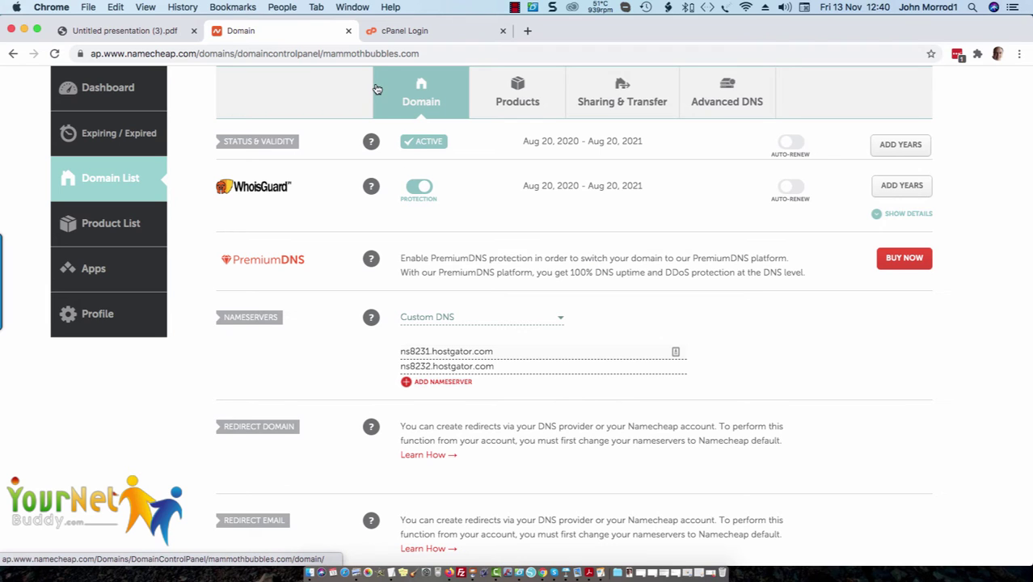
# In cPanel Addon Domains, add mammothbubbles.com as a new addon domain.
pyautogui.click(453, 31)
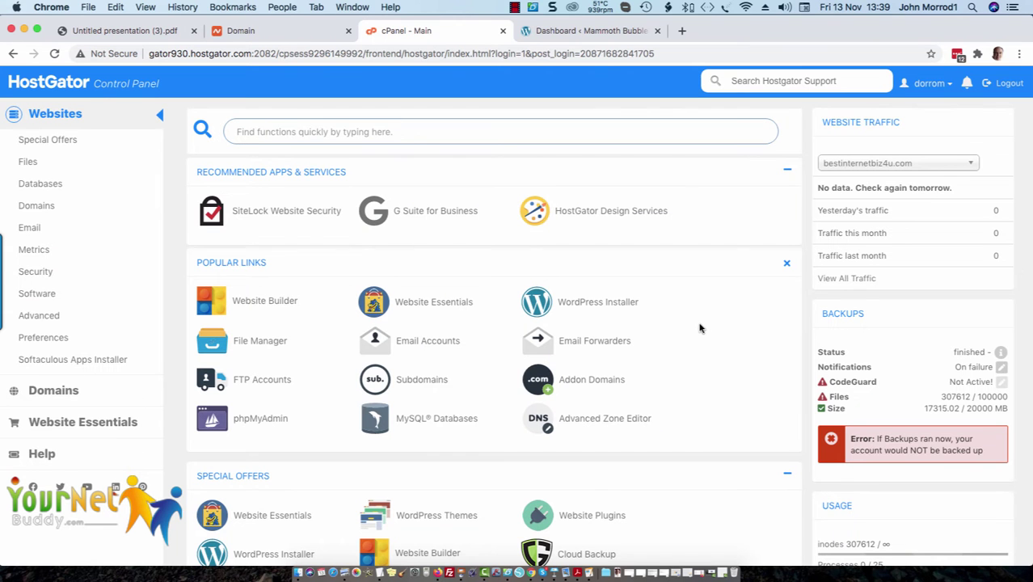
pyautogui.click(588, 381)
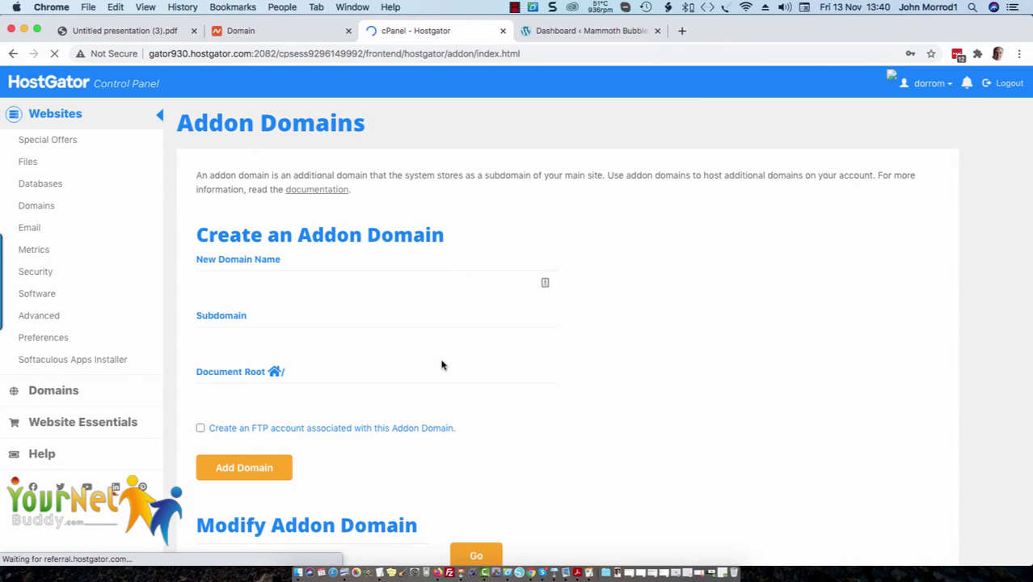
pyautogui.click(314, 281)
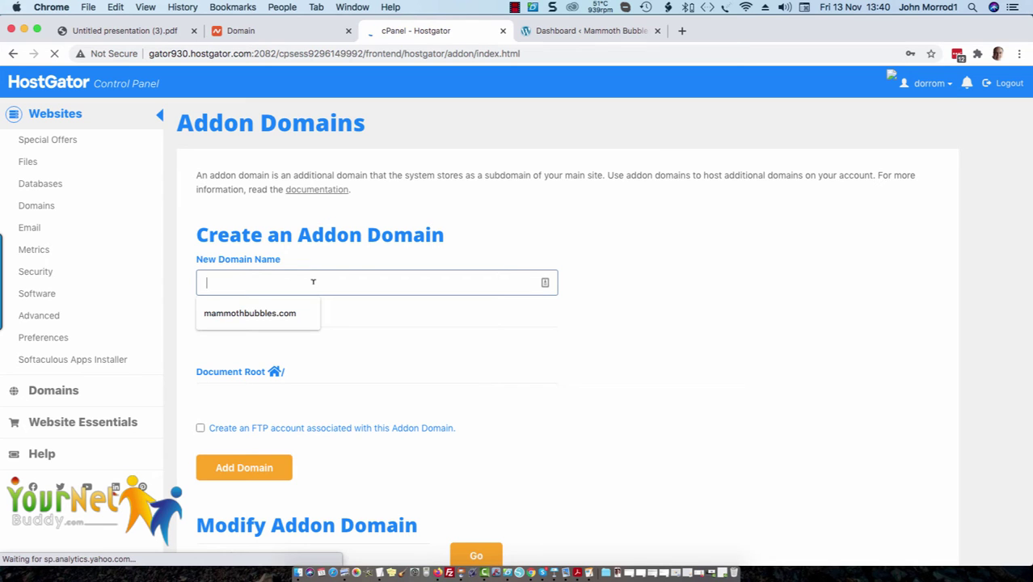
pyautogui.click(275, 317)
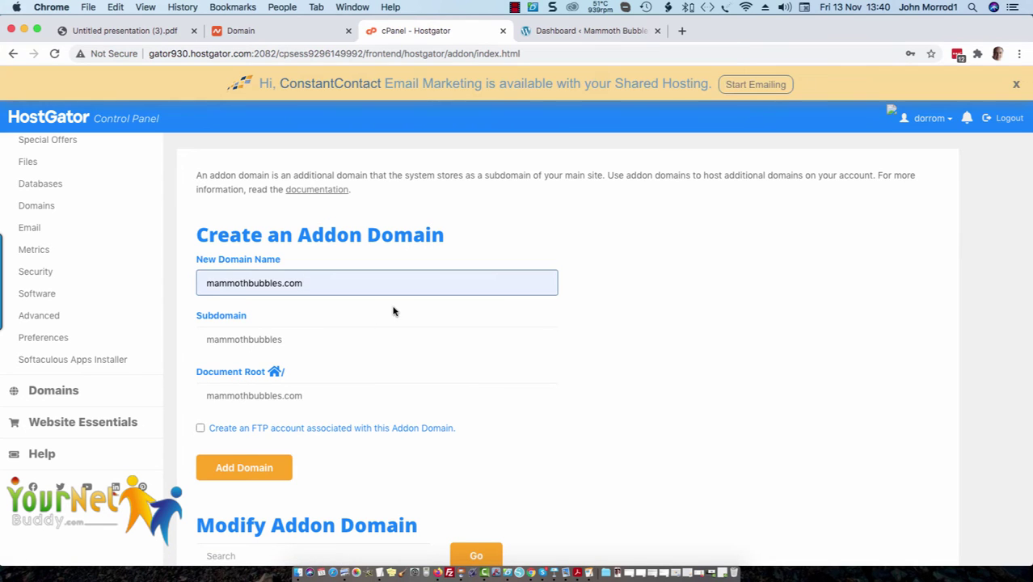
pyautogui.scroll(-5, 396, 312)
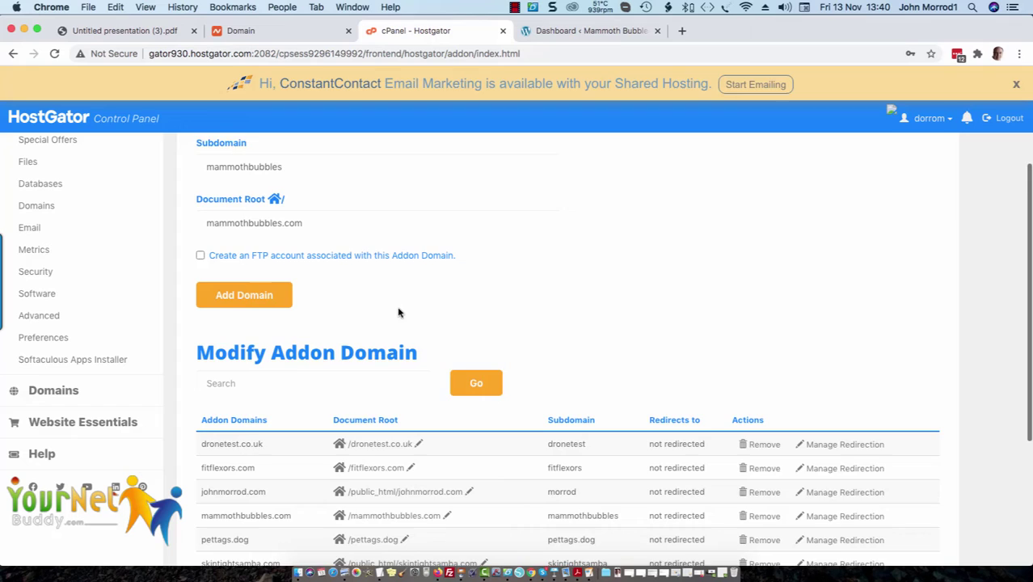
pyautogui.scroll(-1, 398, 312)
pyautogui.click(239, 278)
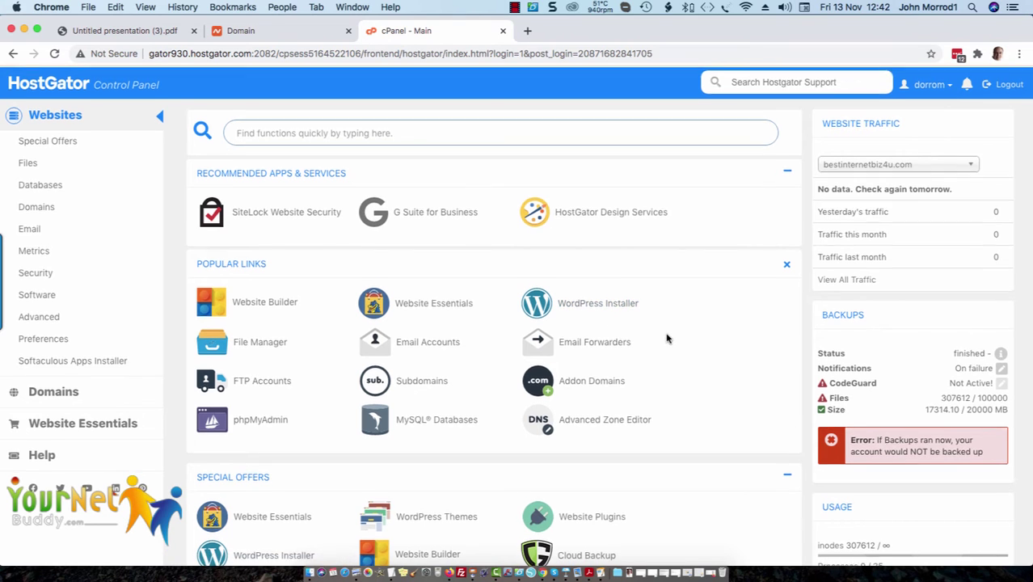
# Open the WordPress installer in Softaculous and start a new installation.
pyautogui.scroll(-1, 643, 339)
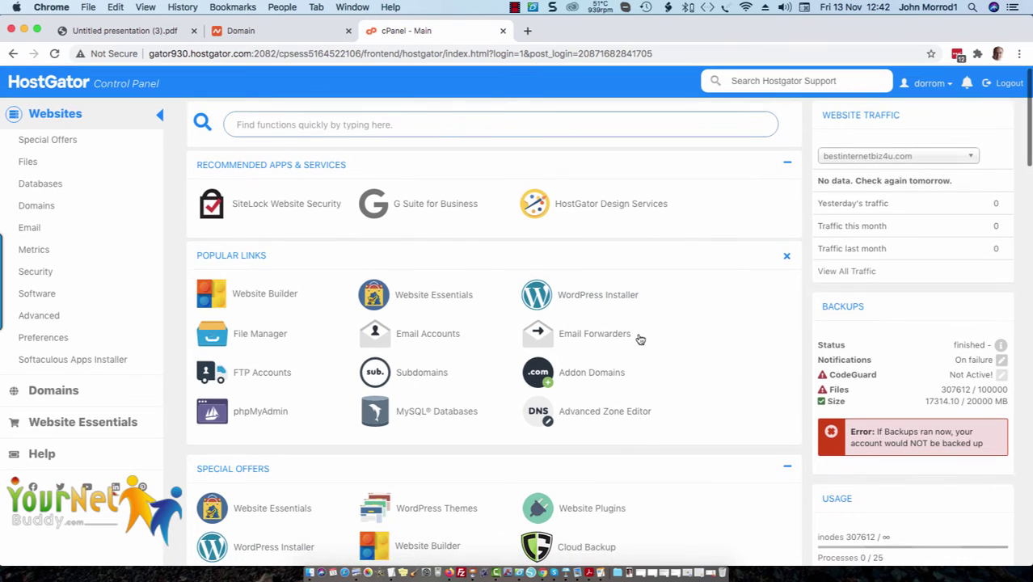
pyautogui.click(583, 296)
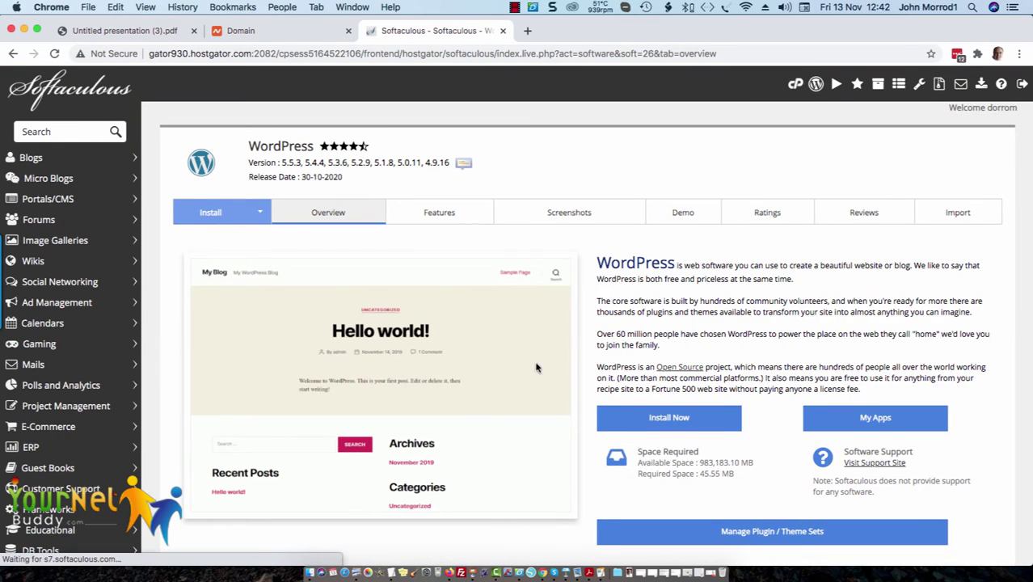
pyautogui.scroll(-8, 538, 364)
pyautogui.scroll(4, 482, 316)
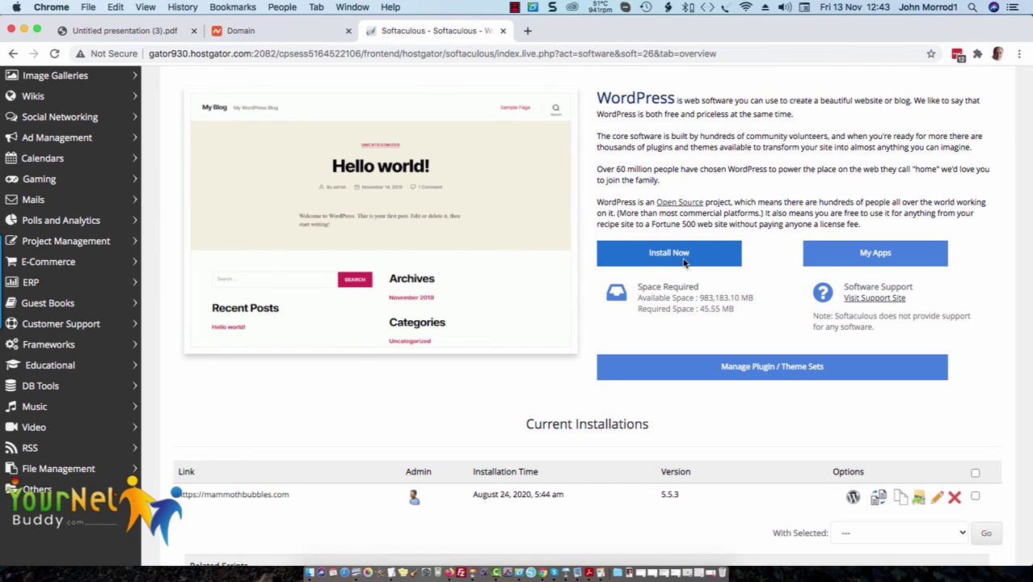
pyautogui.click(659, 260)
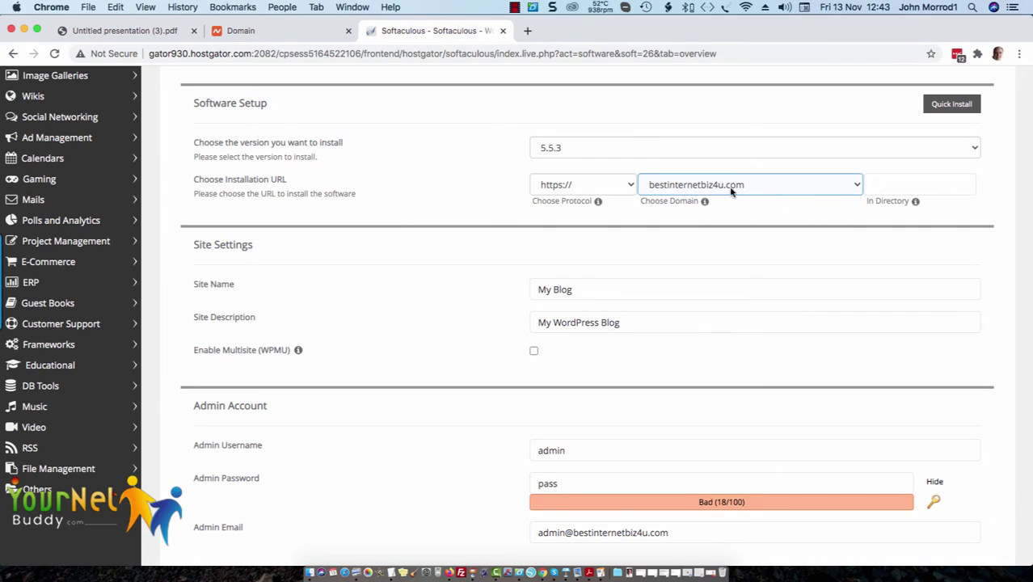
# Choose mammothbubbles.com as the install domain and name the site 'Mammoth Bubbles'.
pyautogui.click(858, 186)
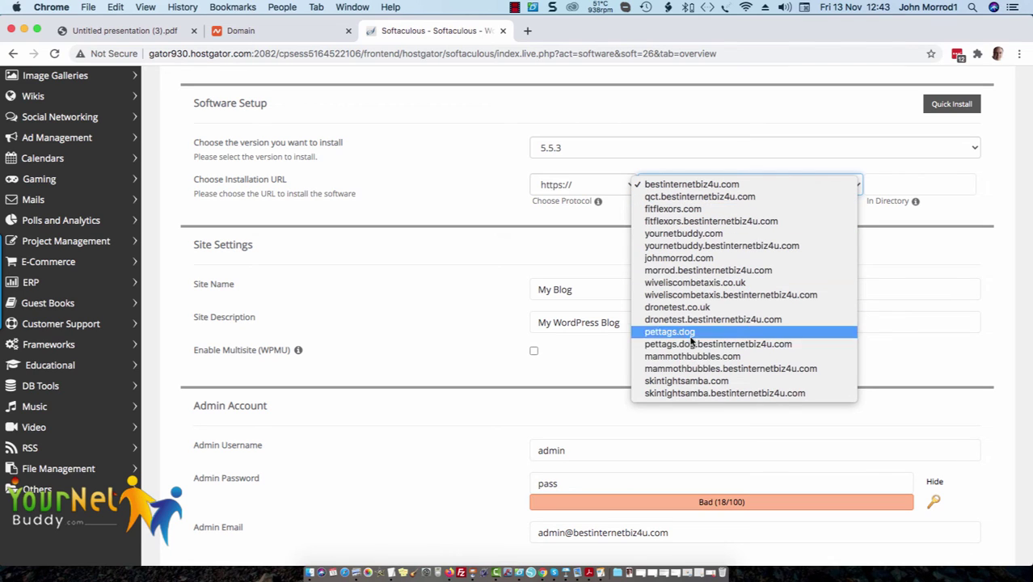
pyautogui.click(745, 360)
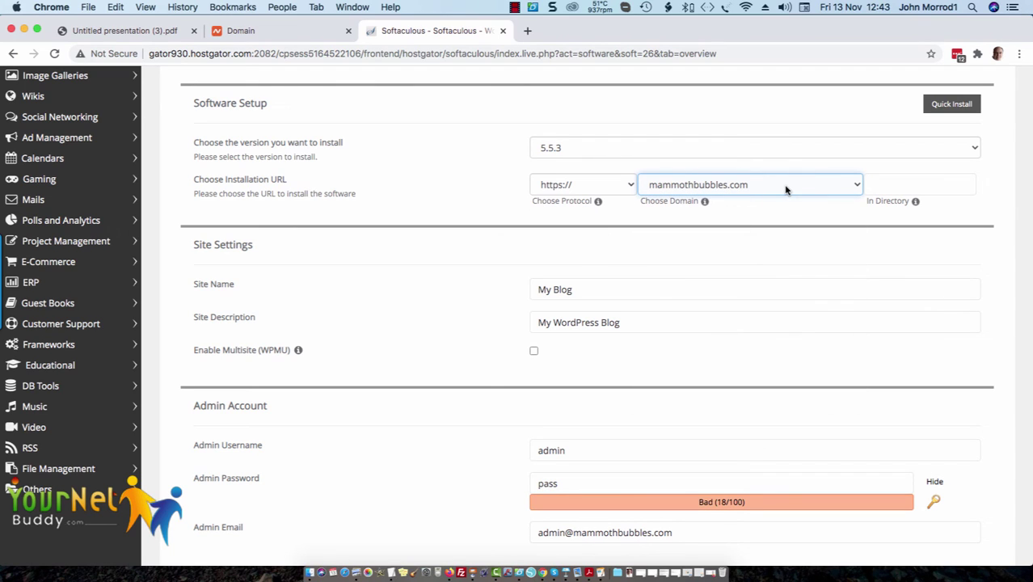
pyautogui.click(588, 288)
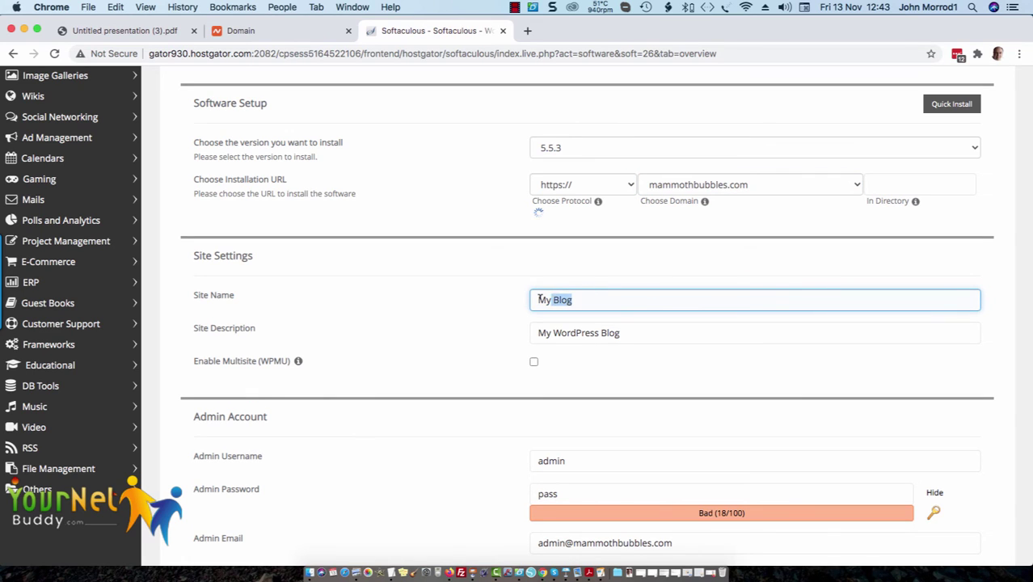
pyautogui.moveTo(540, 299); pyautogui.dragTo(530, 302)
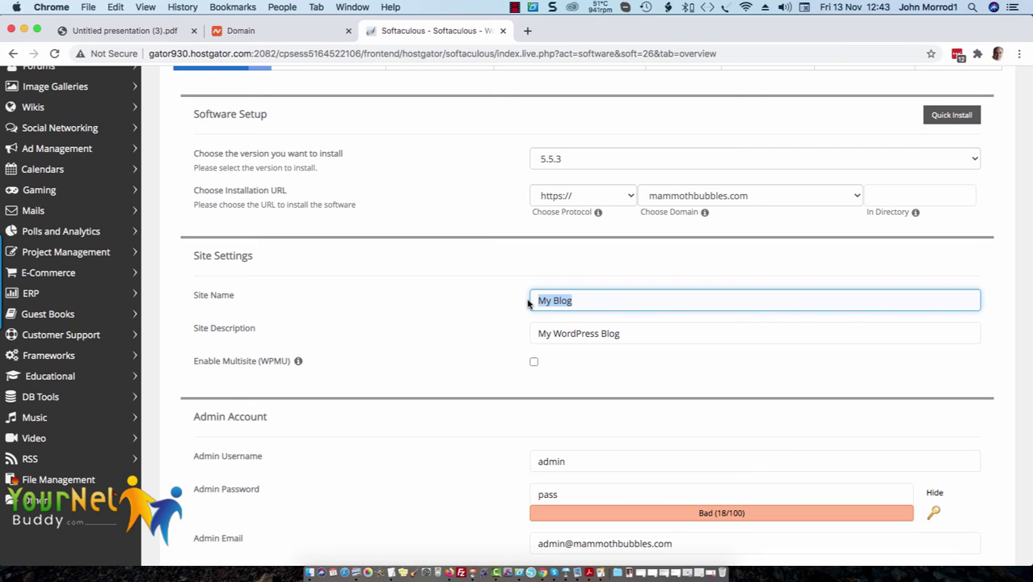
pyautogui.write('M')
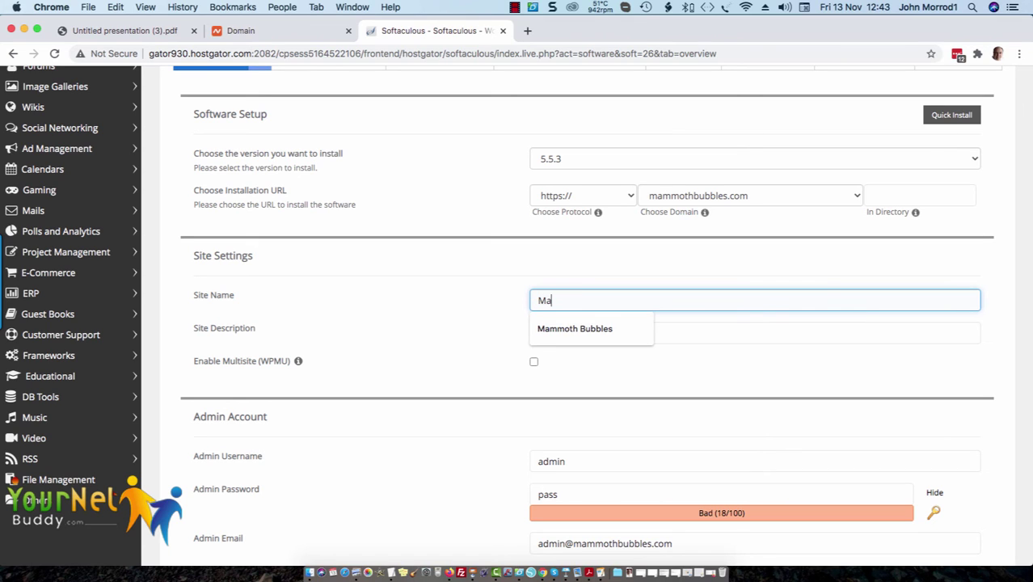
pyautogui.write('a')
pyautogui.click(576, 328)
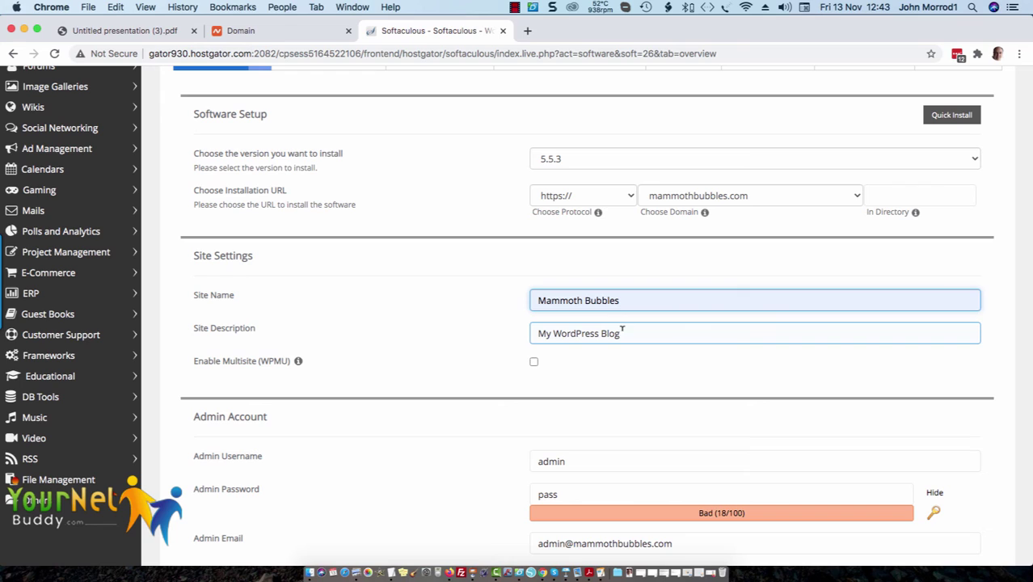
# Replace the site description with 'How to make giant bubbles'.
pyautogui.moveTo(628, 331); pyautogui.dragTo(529, 332)
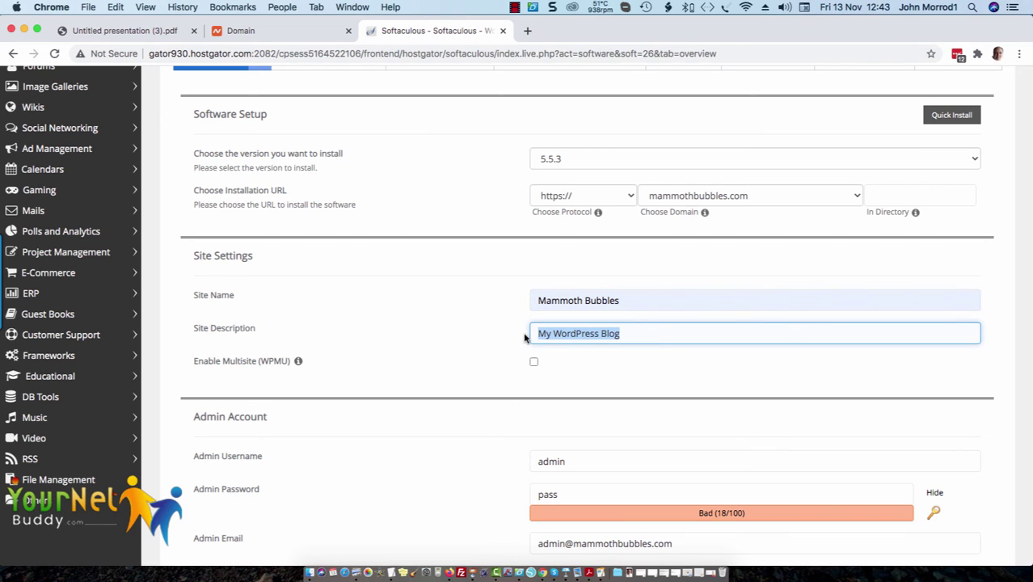
pyautogui.write('M')
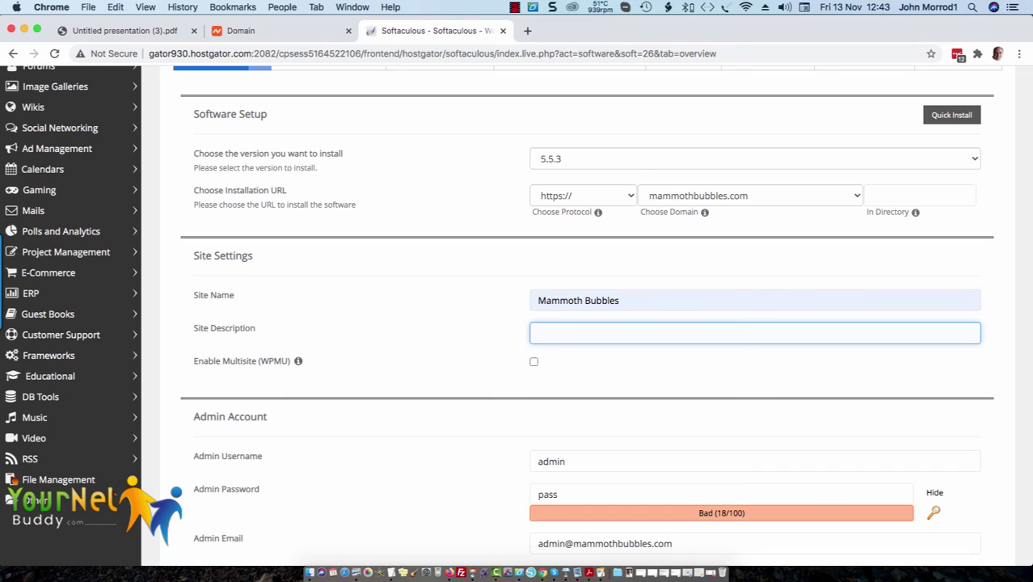
pyautogui.write('How to make giant bubbles')
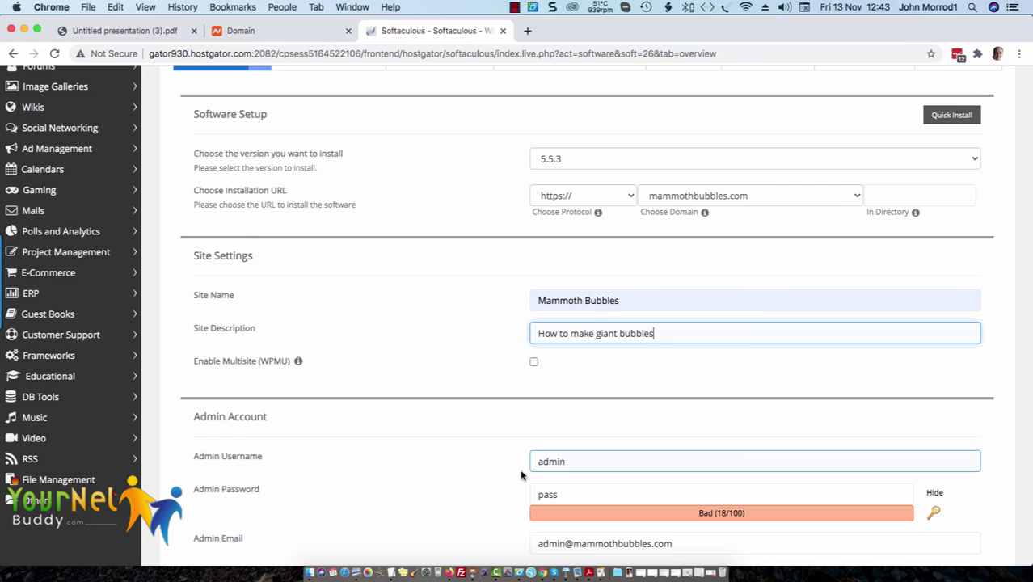
pyautogui.scroll(-2, 493, 466)
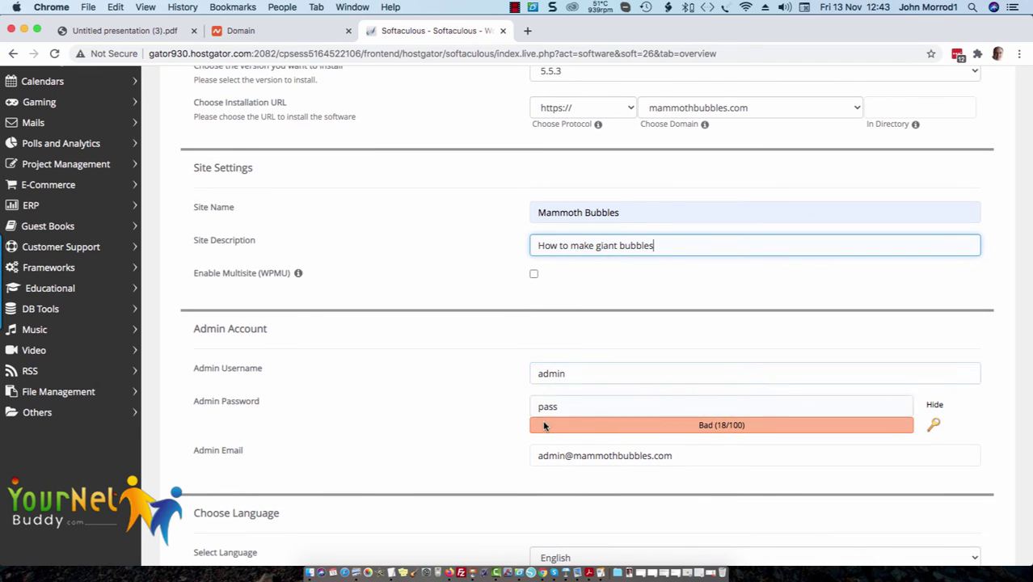
# Fill the 'Email installation details to' field with a saved email address from autofill.
pyautogui.scroll(-10, 432, 428)
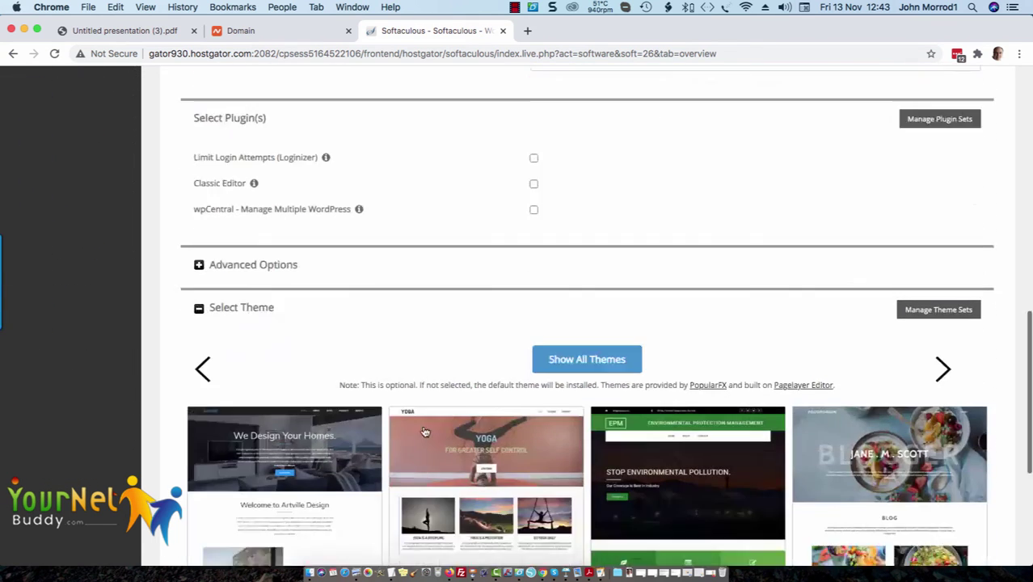
pyautogui.scroll(-5, 424, 431)
pyautogui.scroll(5, 424, 431)
pyautogui.scroll(-5, 427, 433)
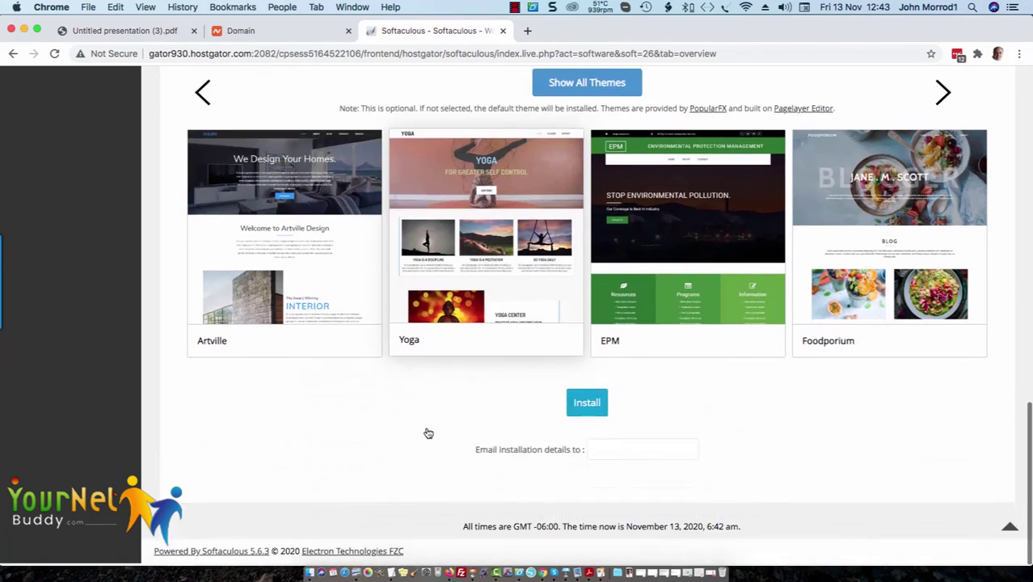
pyautogui.click(588, 408)
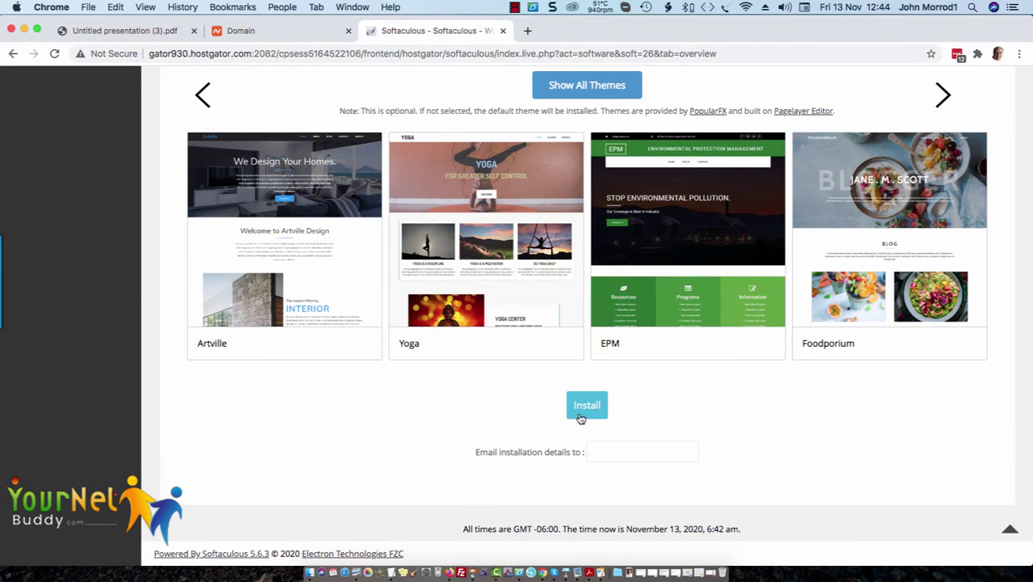
pyautogui.click(618, 454)
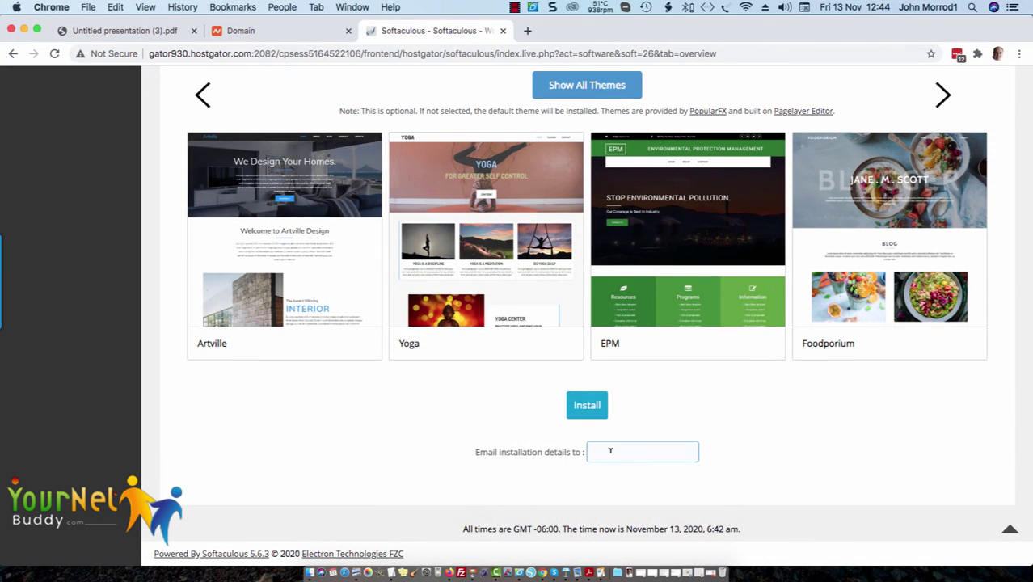
pyautogui.click(611, 451)
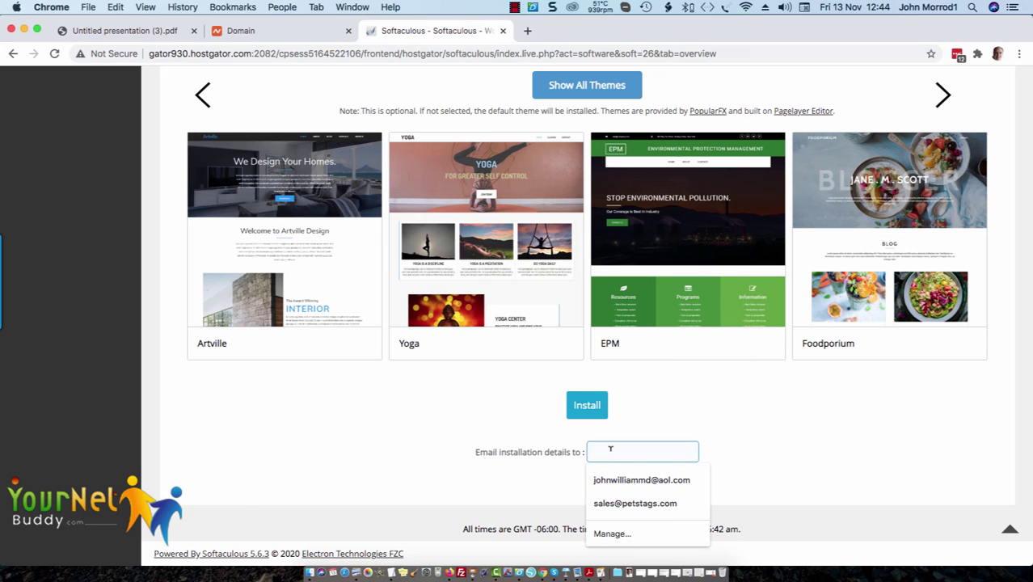
pyautogui.click(632, 481)
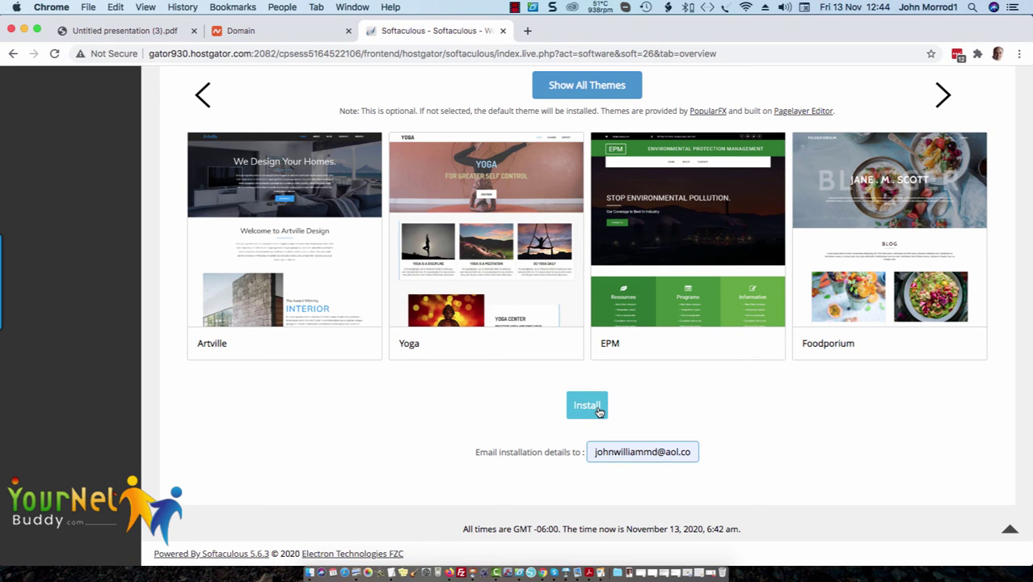
# Load mammothbubbles.com/wp-admin in a new tab to reach the WordPress login page.
pyautogui.click(527, 30)
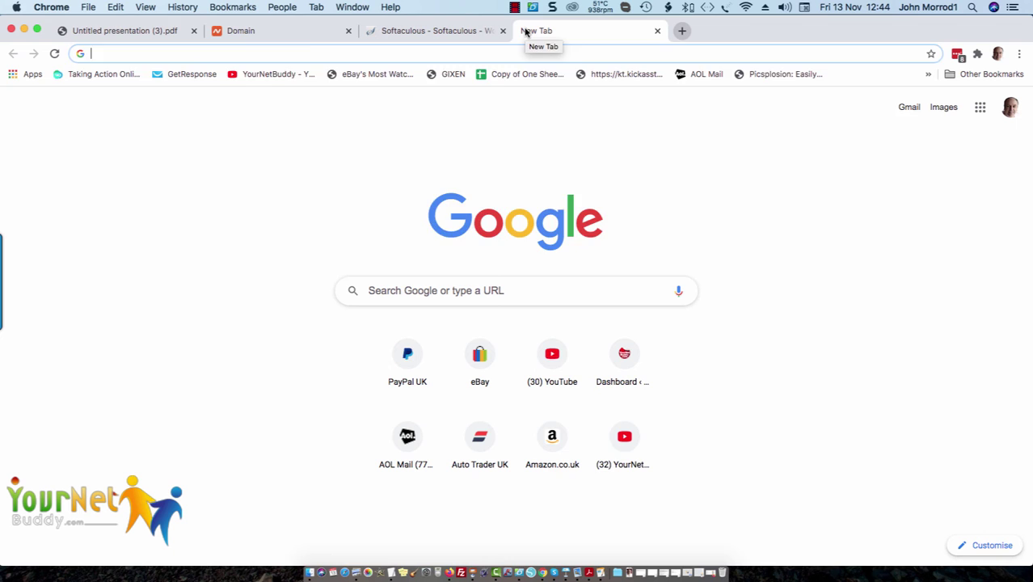
pyautogui.write('mammothbubbles.com')
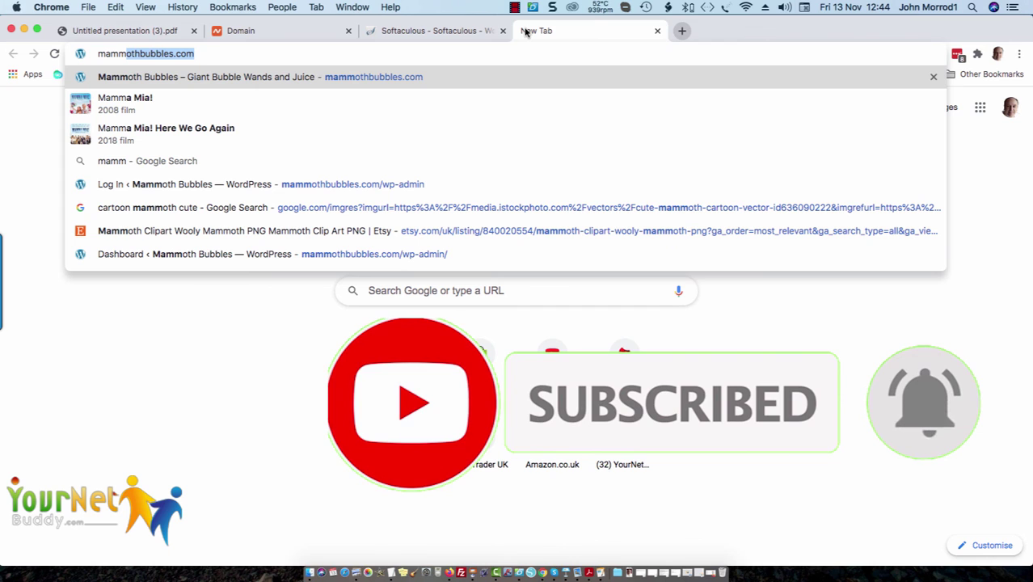
pyautogui.press('Right')
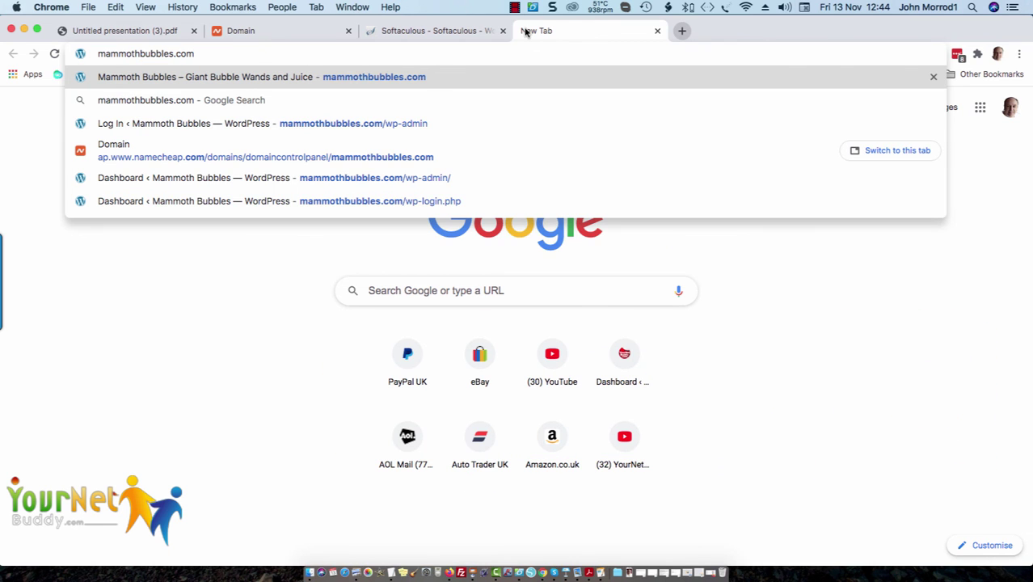
pyautogui.write('/wp')
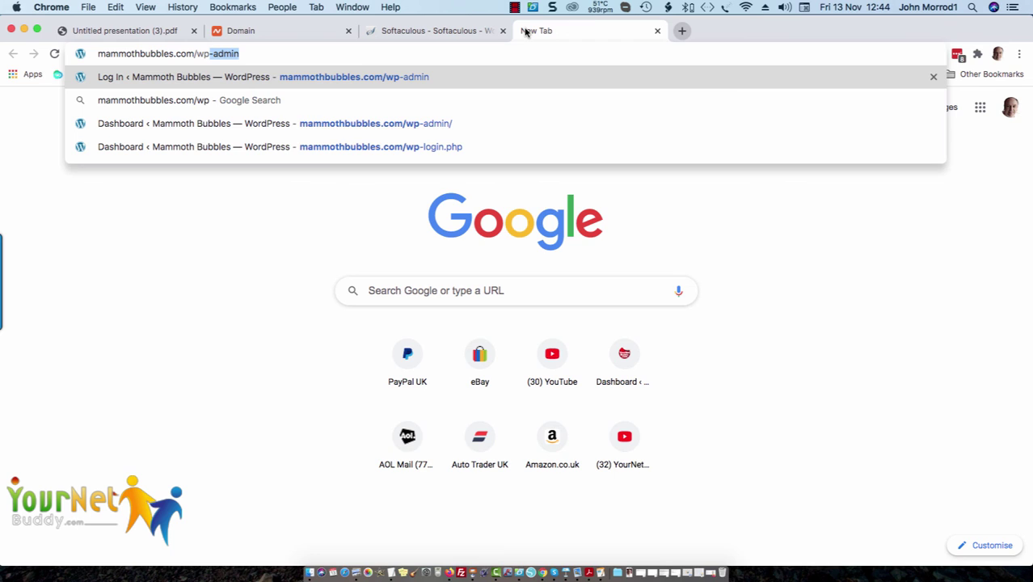
pyautogui.press('Right')
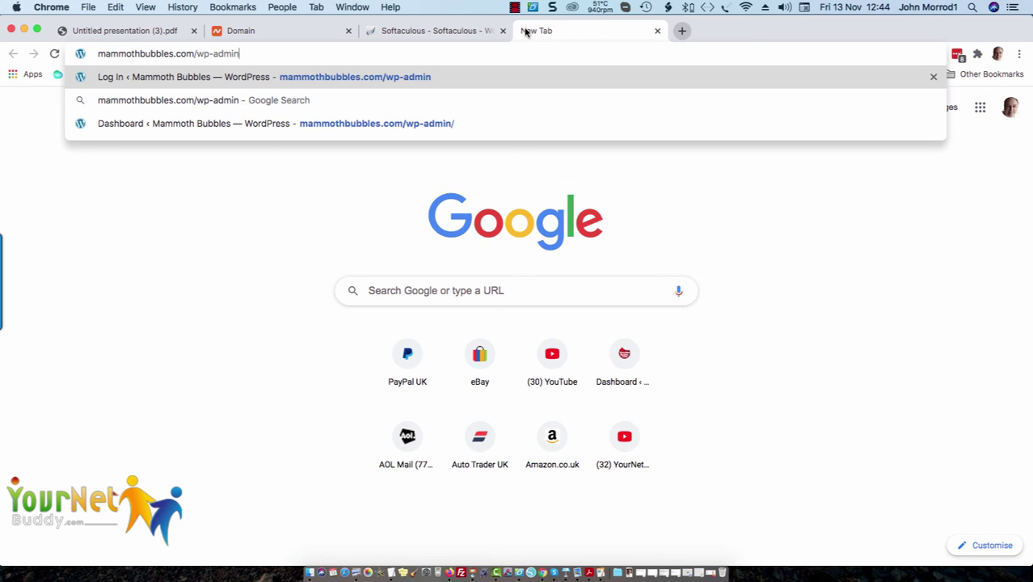
pyautogui.press('Return')
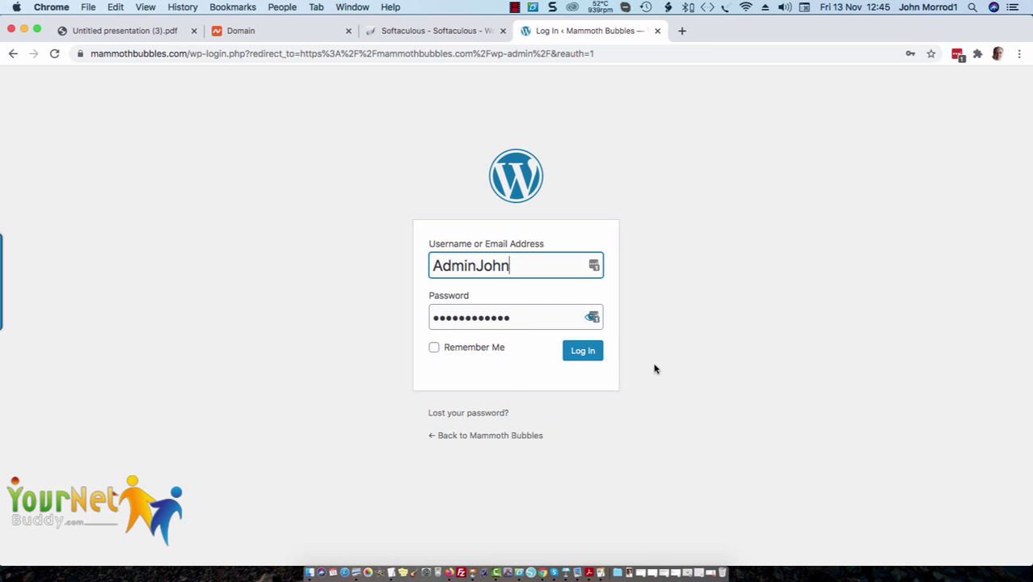
# Log in to reach the Mammoth Bubbles dashboard and preview the Posts and Media menus.
pyautogui.click(602, 359)
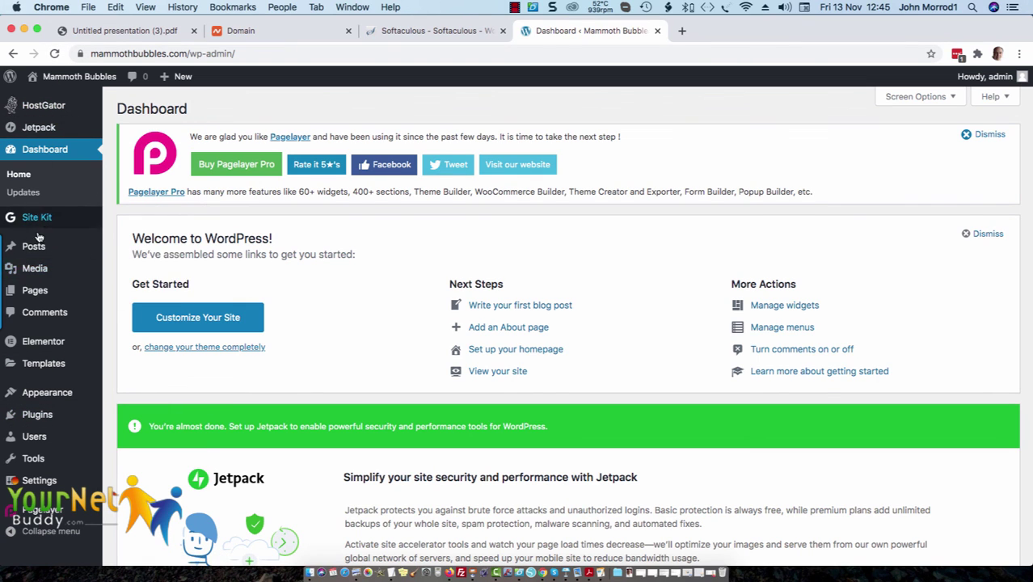
pyautogui.moveTo(38, 259)
pyautogui.moveTo(40, 299)
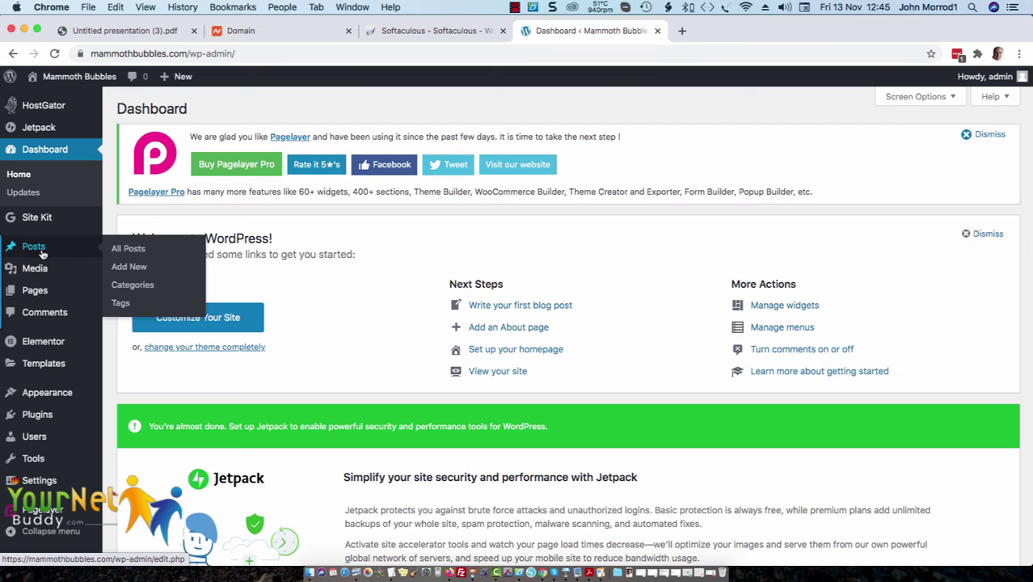